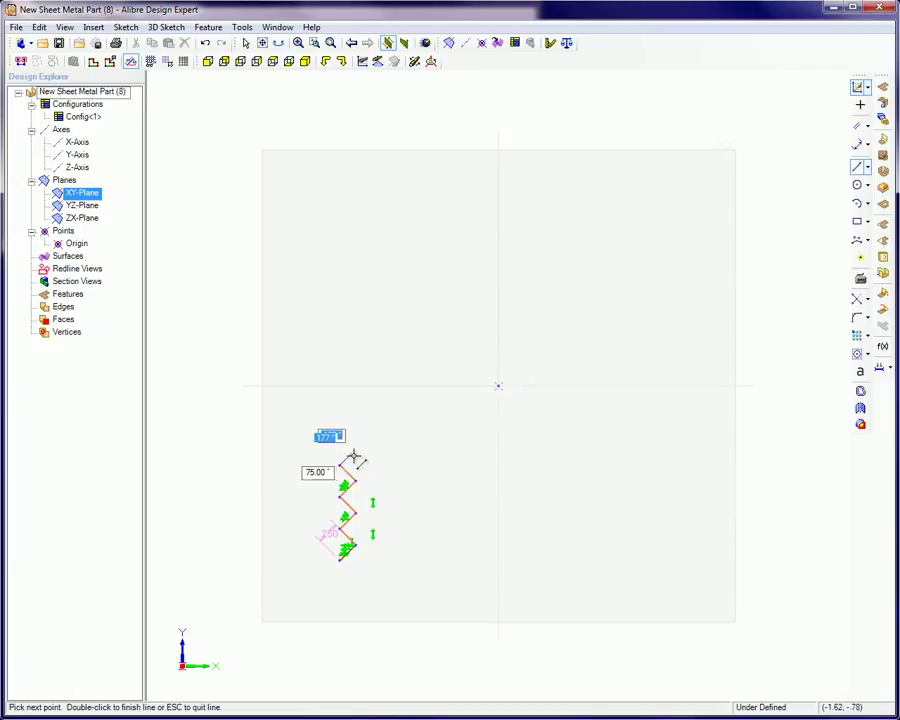
Add the last zigzag vertices and finish the open polyline at its top vertex.
left_click(354, 450)
left_click(341, 434)
left_click(354, 418)
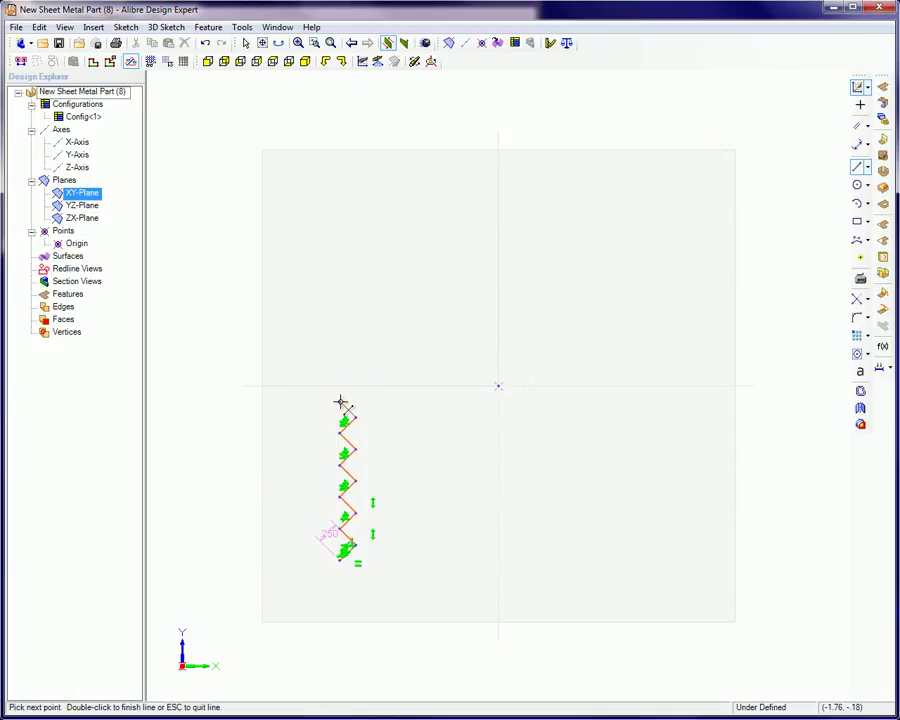
double_click(340, 368)
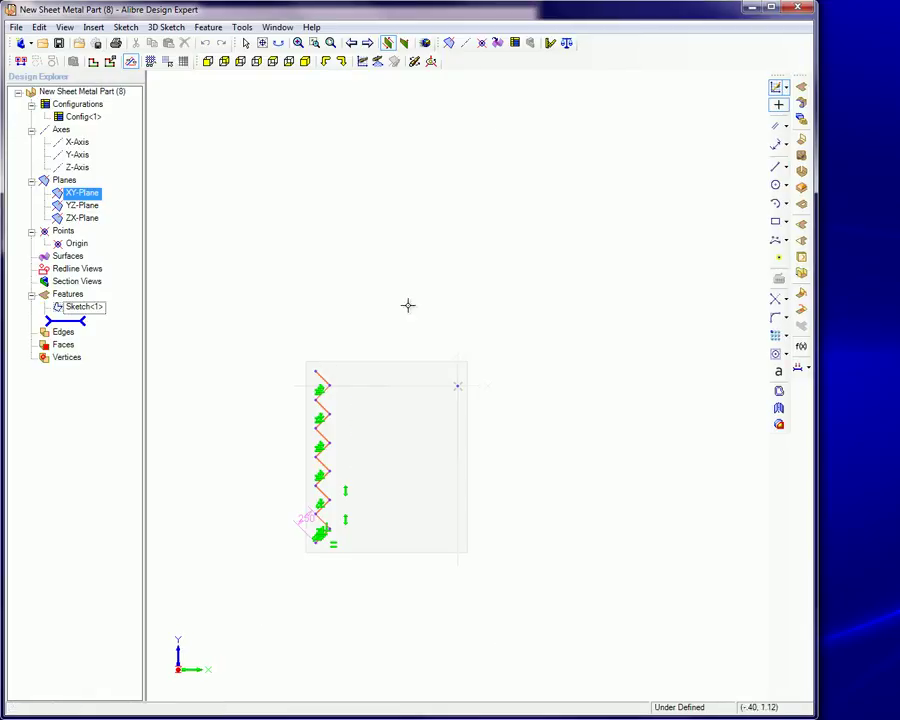
Create a Contour Base Flange from the zigzag sketch with 0.25 in depth.
left_click(800, 105)
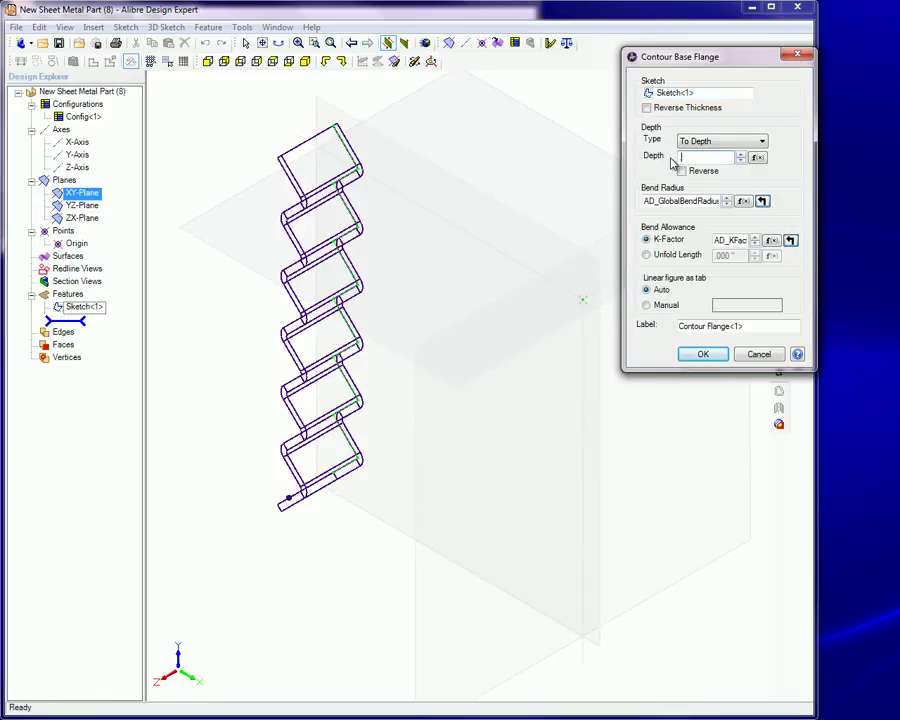
type(".250 \"")
left_click(700, 354)
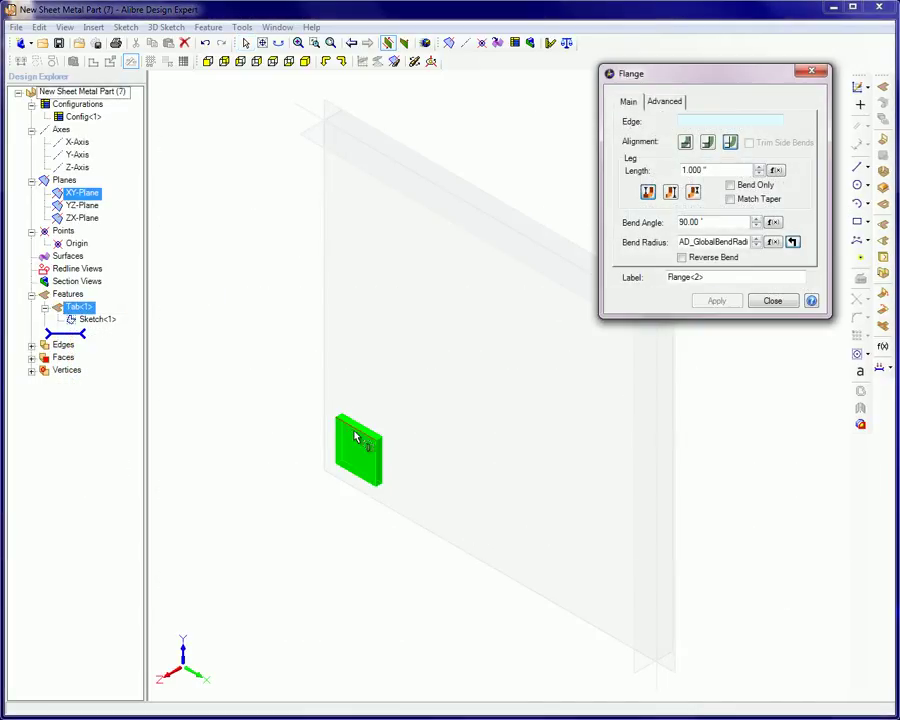
Add a 0.25 in flange on the tab edge, then pick the new flange's edge for another.
left_click(365, 425)
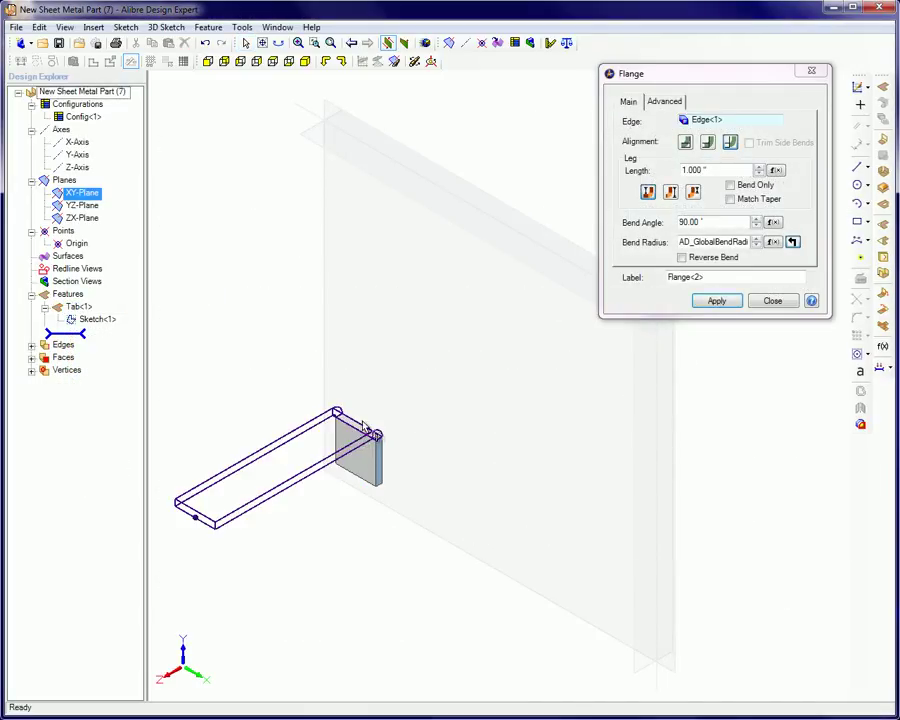
double_click(711, 170)
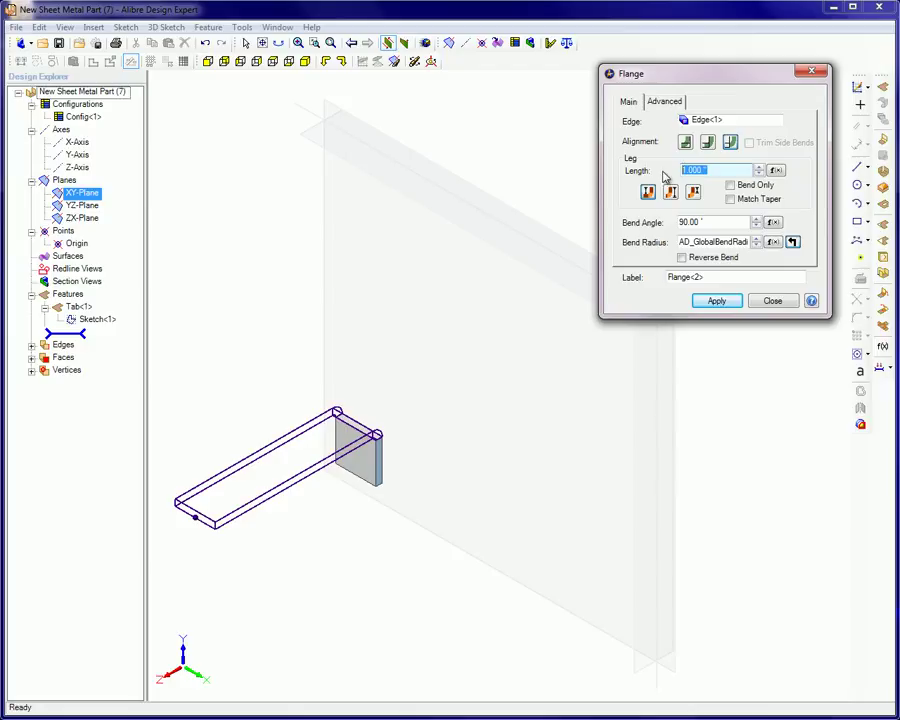
type(".25")
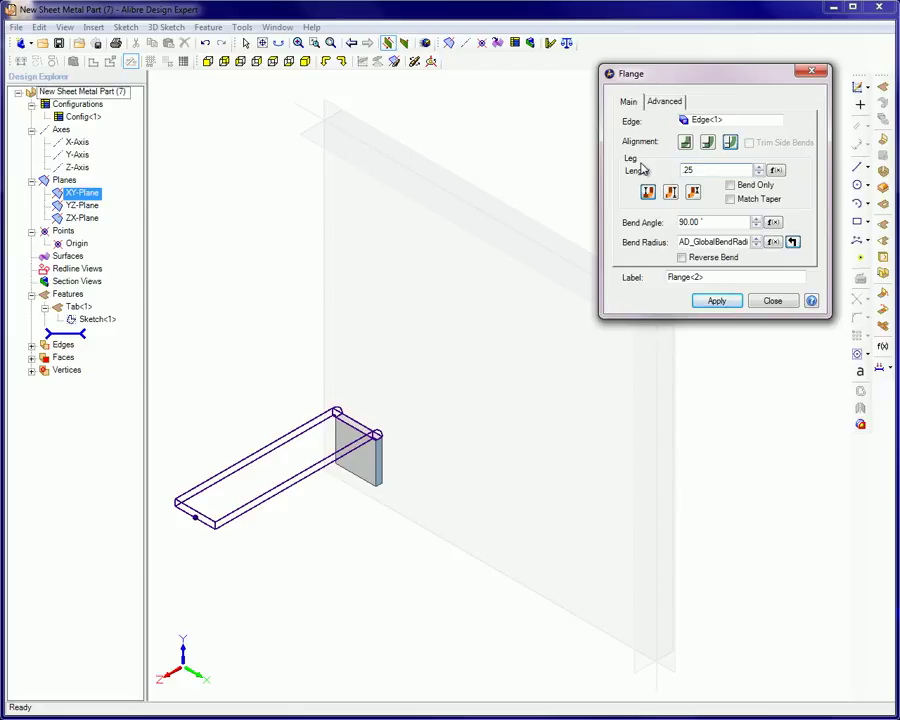
key("Return")
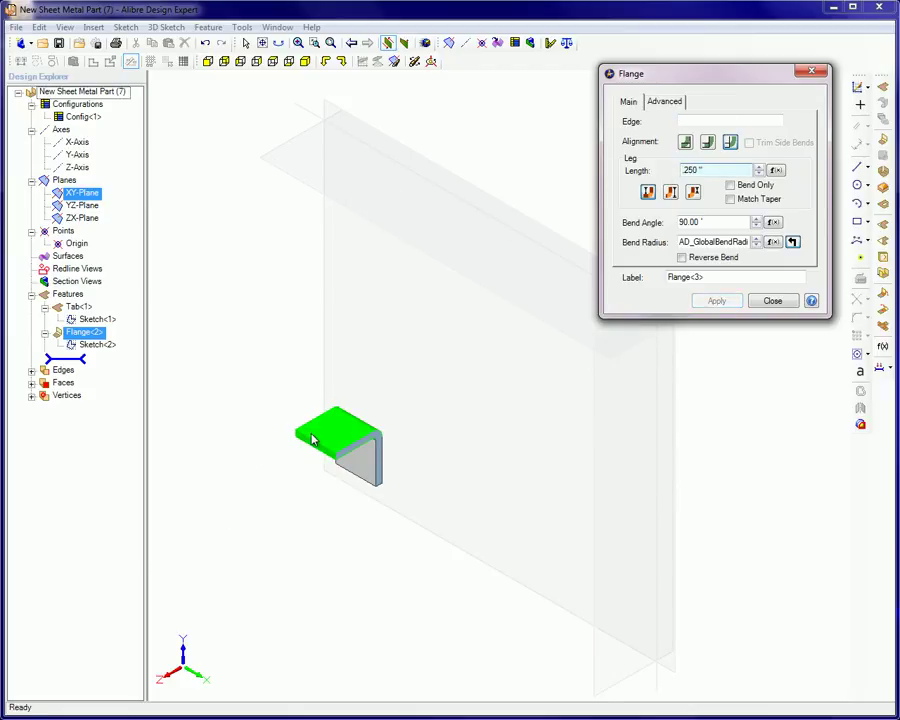
left_click(316, 440)
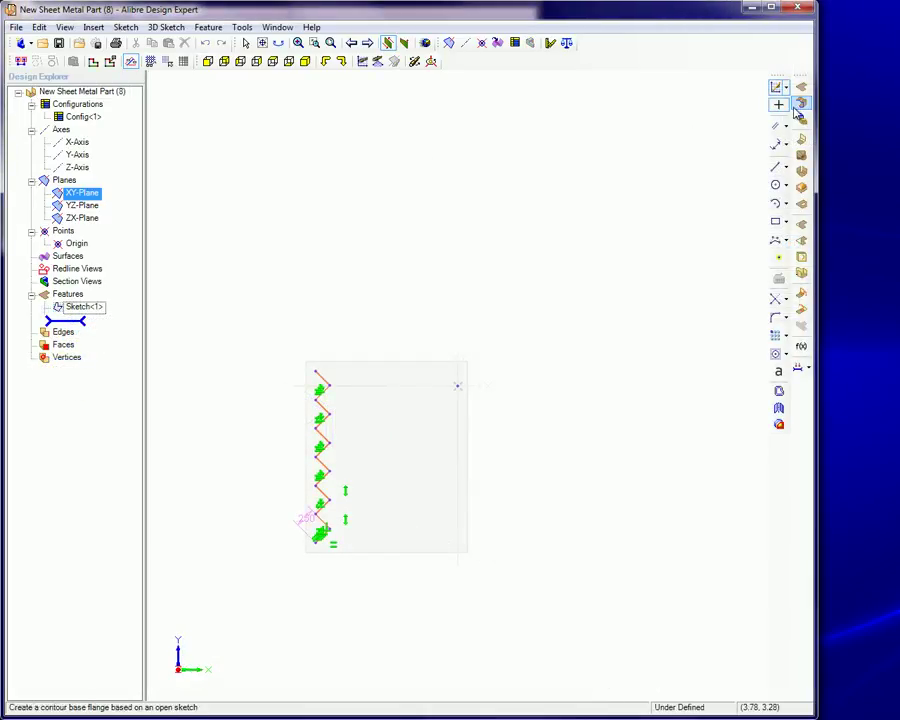
Rebuild the Contour Base Flange from the zigzag sketch with depth re-entered as .250 in.
left_click(799, 106)
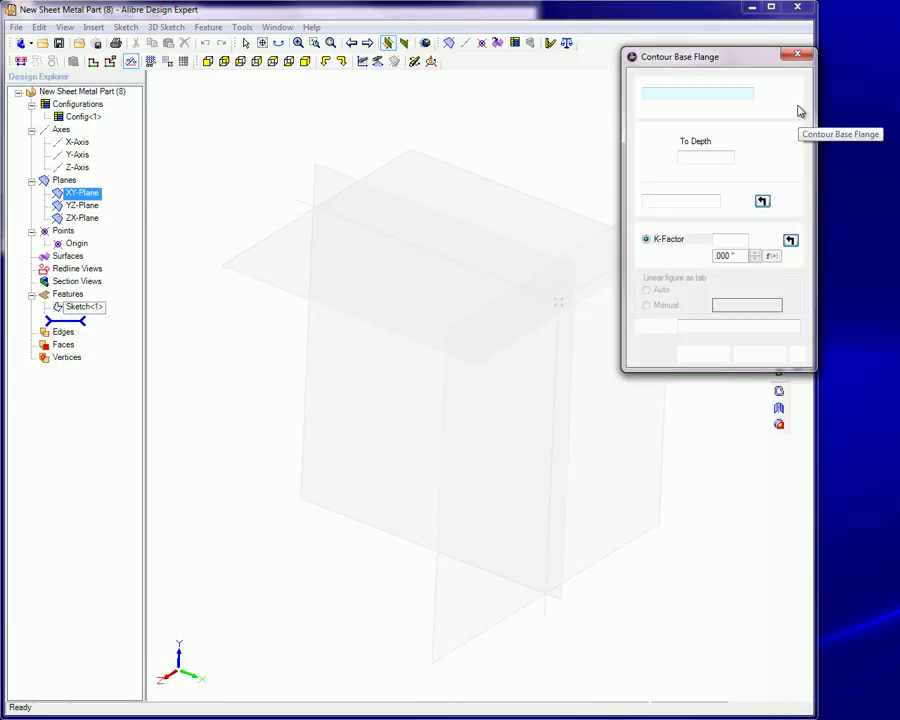
double_click(711, 157)
key("BackSpace")
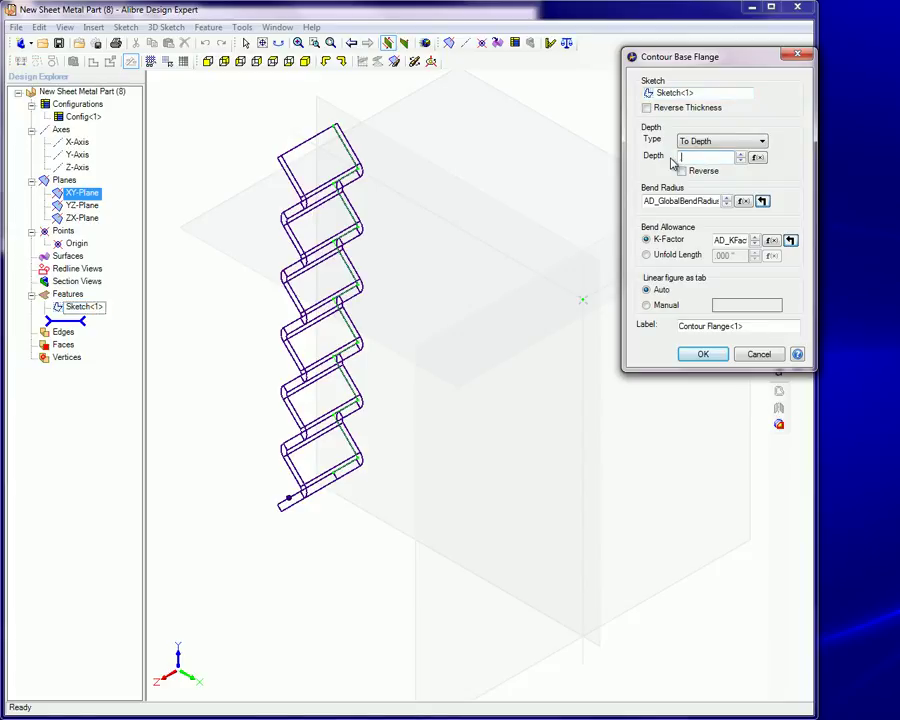
type(".250")
left_click(702, 354)
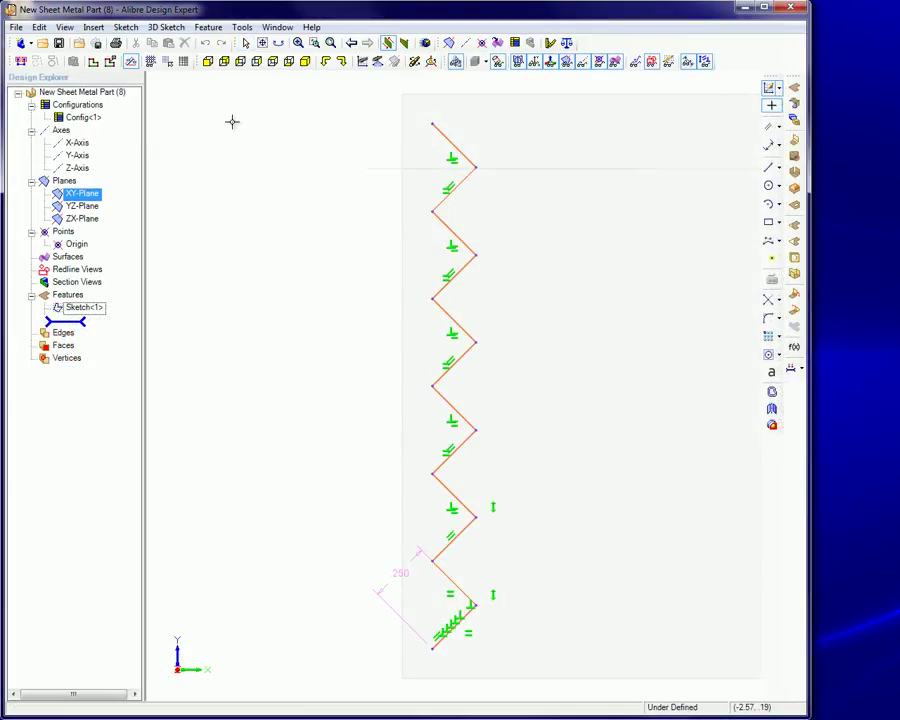
Try Contour Base Flange from the Feature menu and the toolbar, cancelling both.
left_click(209, 27)
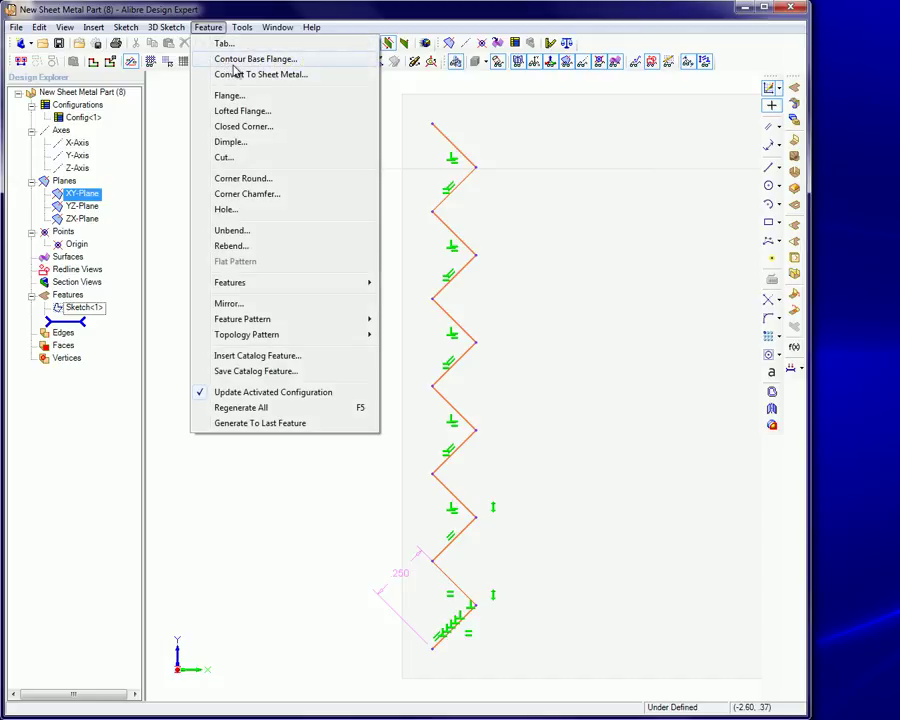
left_click(233, 64)
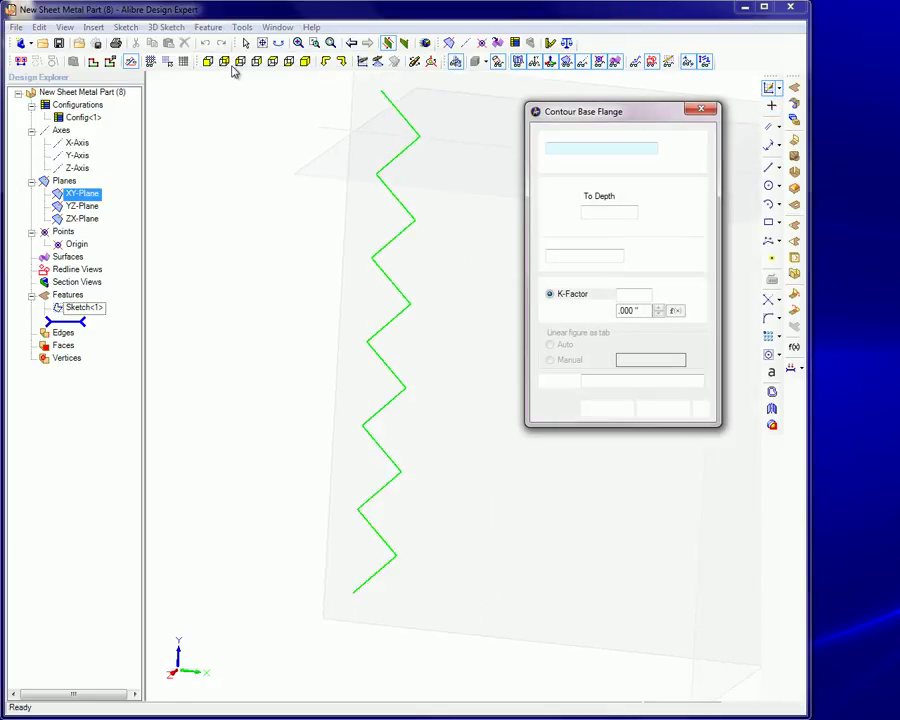
key("Escape")
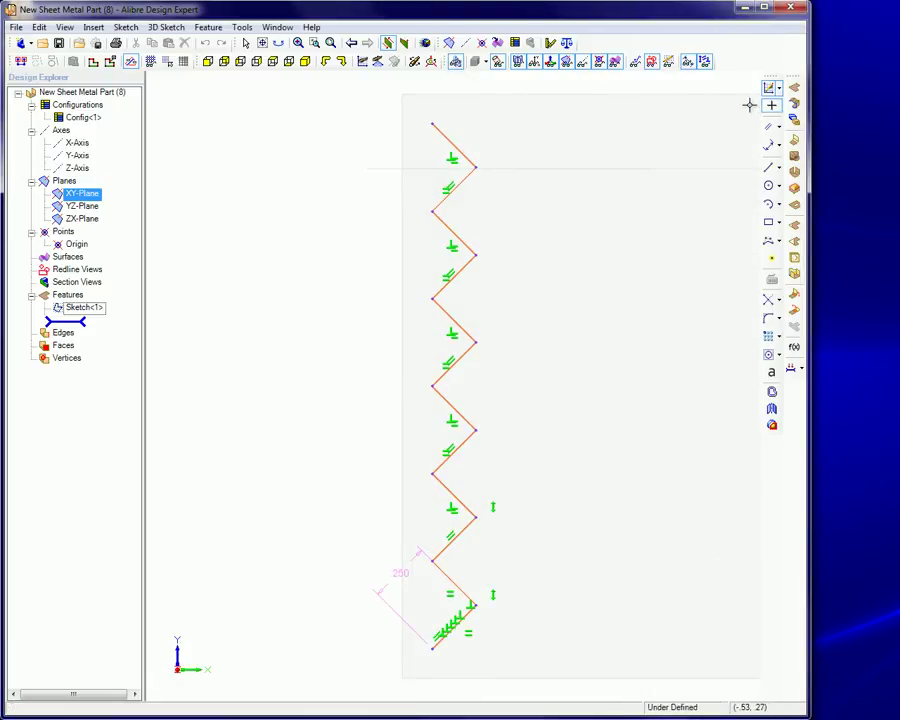
left_click(792, 104)
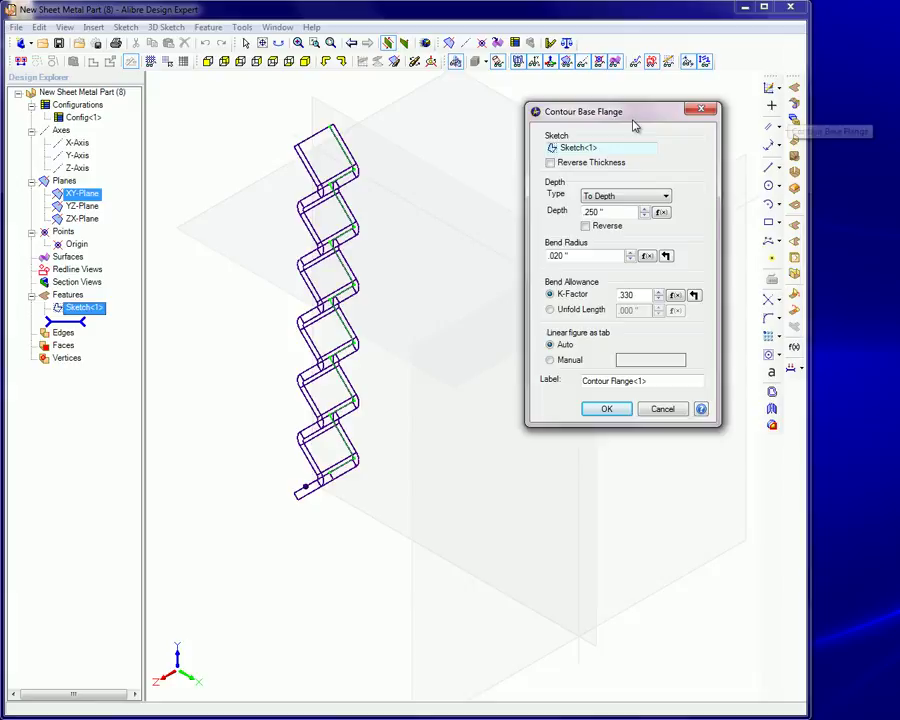
key("Escape")
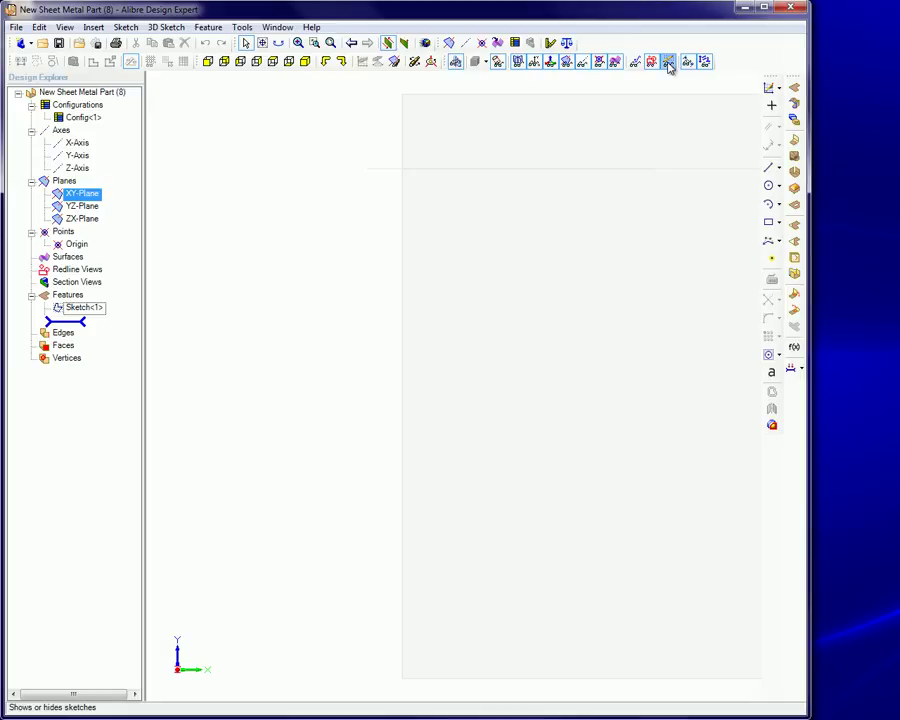
Show sketches again and start a Contour Base Flange from the zigzag sketch's context menu.
left_click(669, 64)
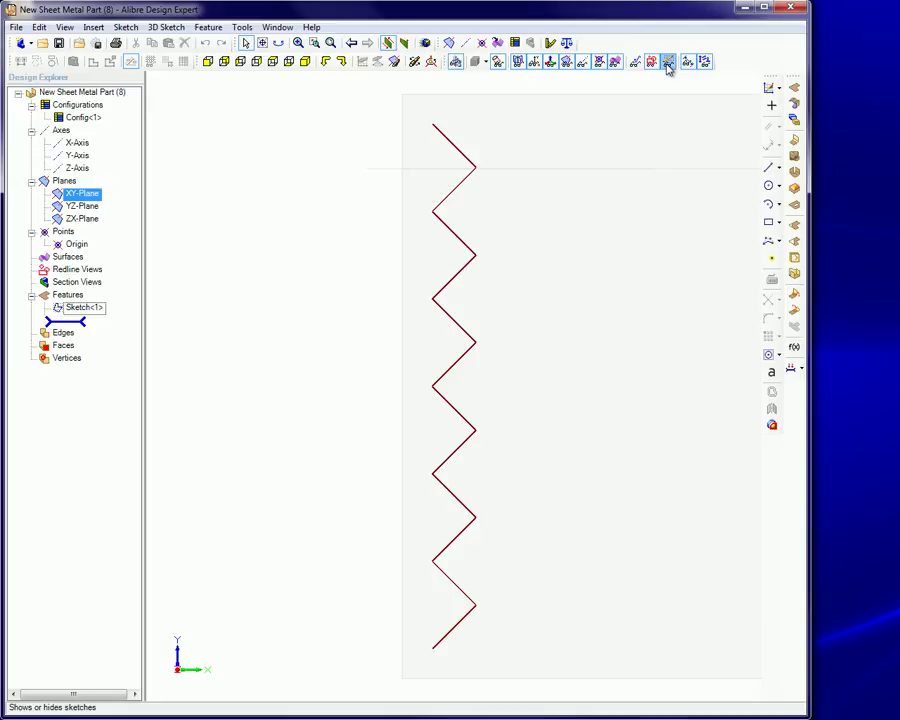
left_click(462, 155)
right_click(460, 155)
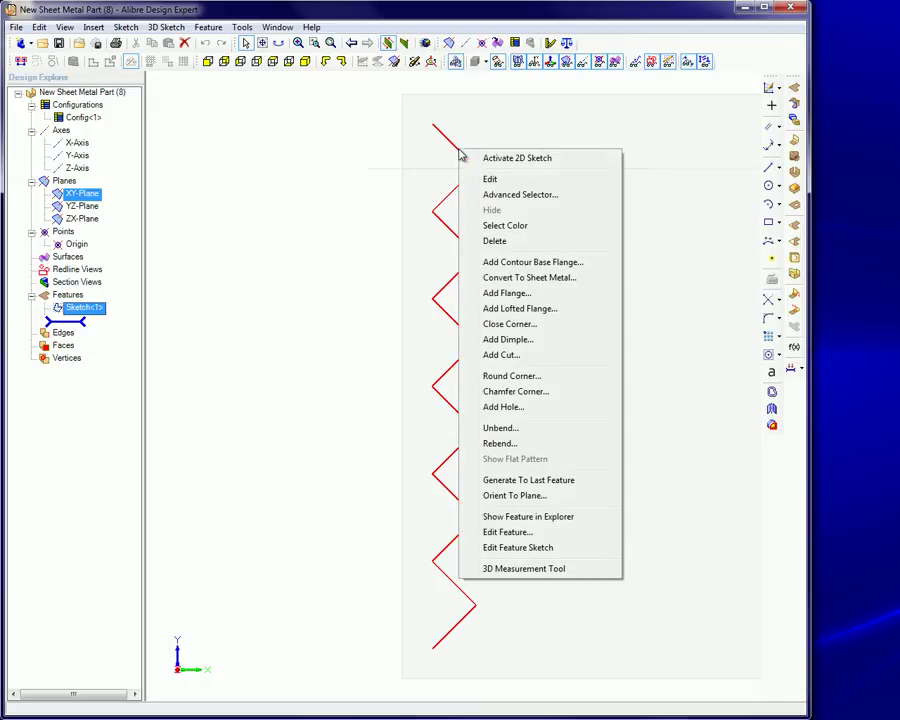
left_click(522, 264)
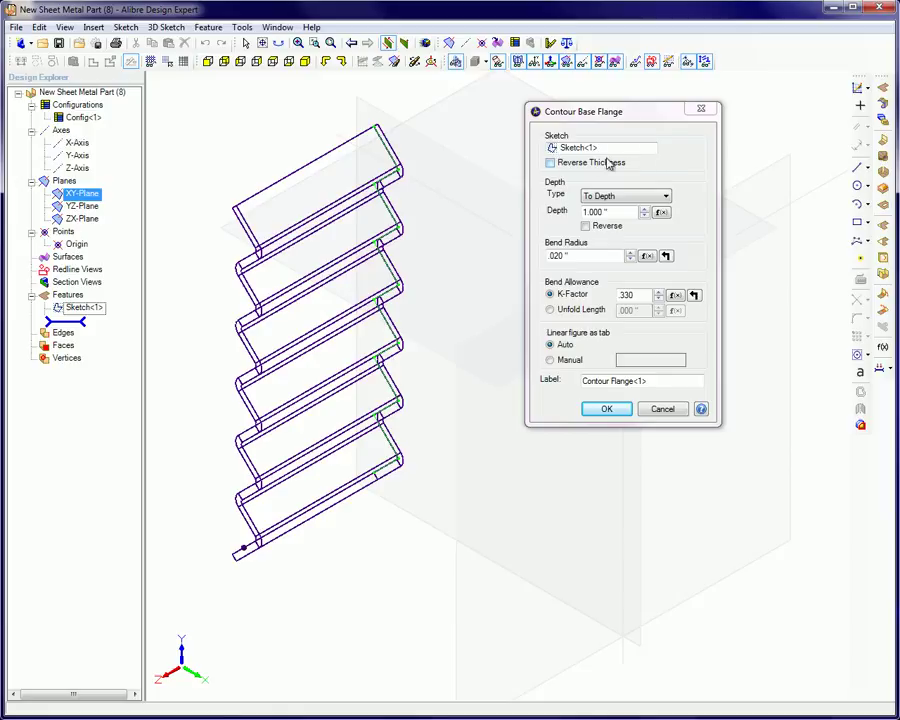
left_click(550, 164)
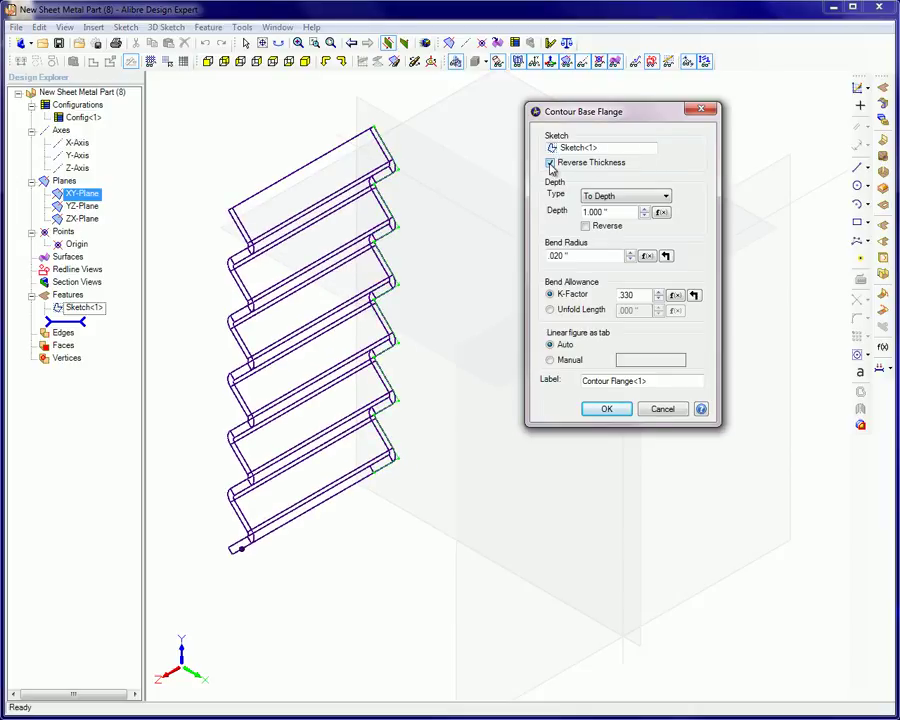
left_click(550, 164)
left_click(550, 164)
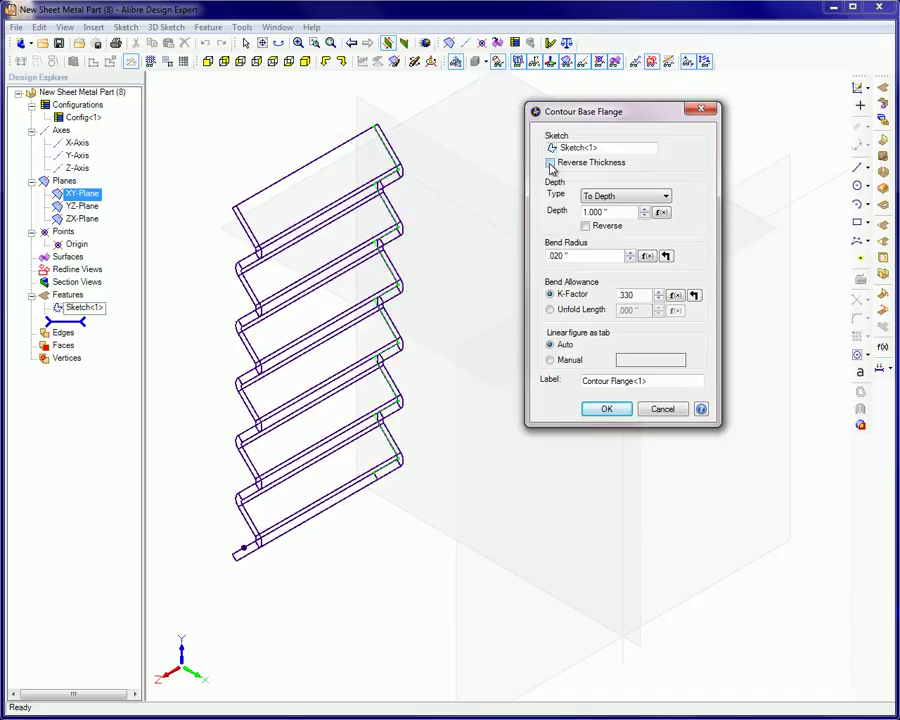
left_click(666, 199)
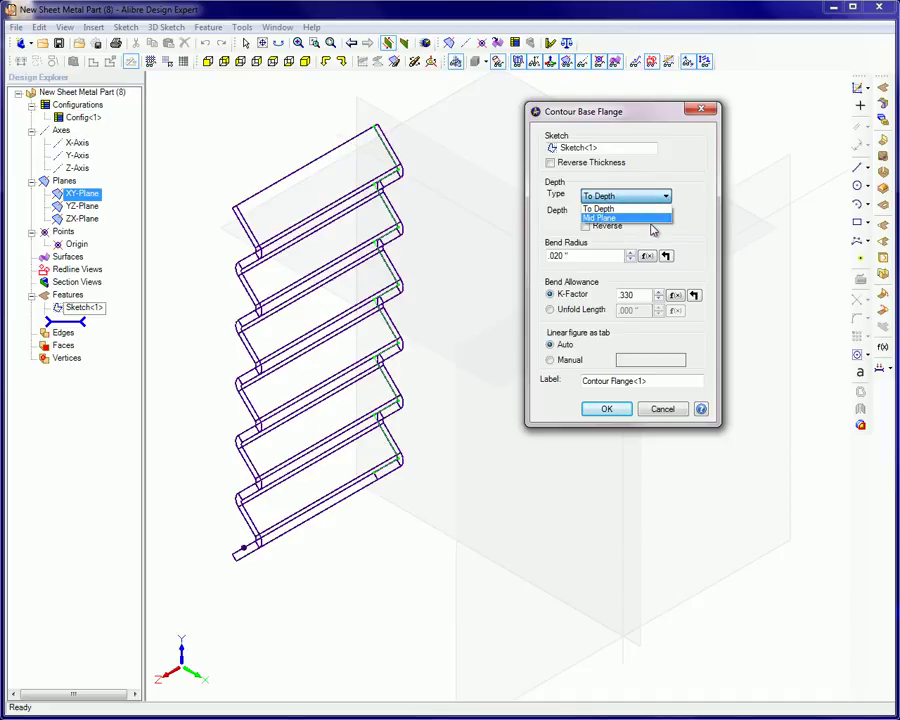
left_click(654, 220)
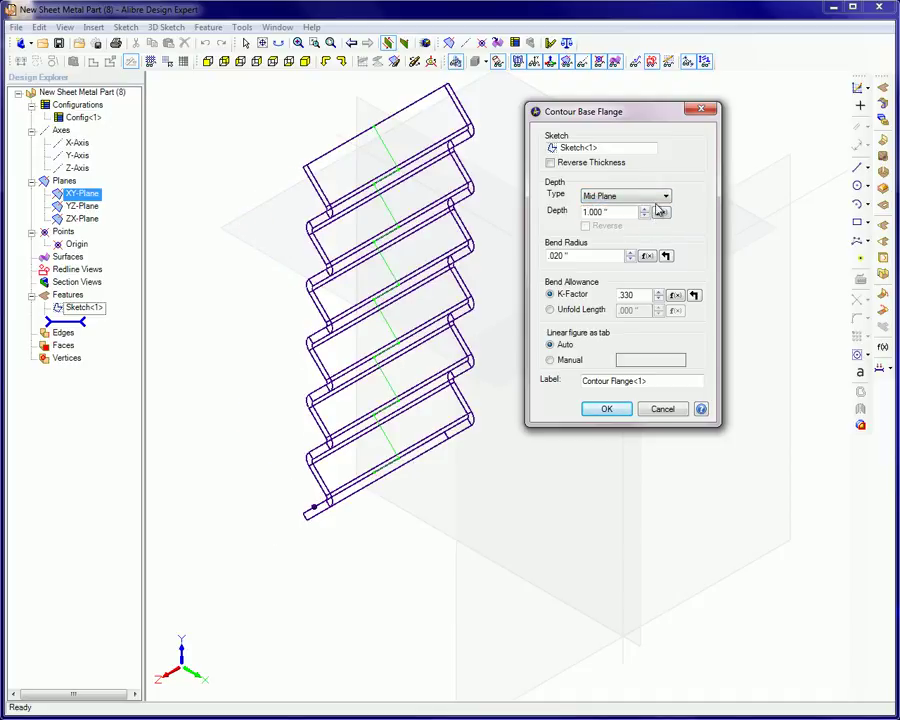
left_click(665, 199)
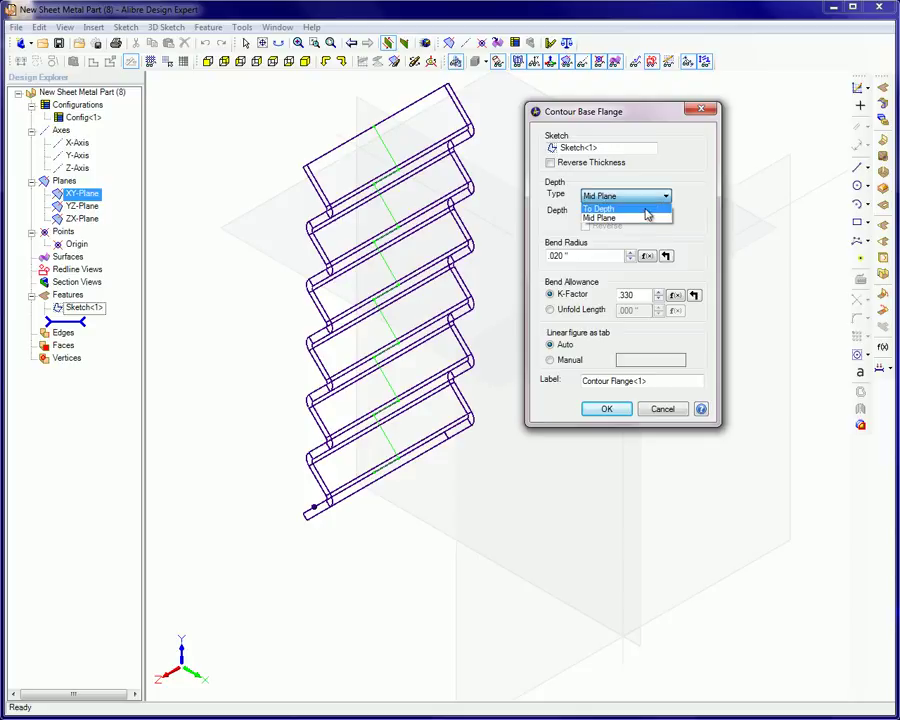
left_click(647, 210)
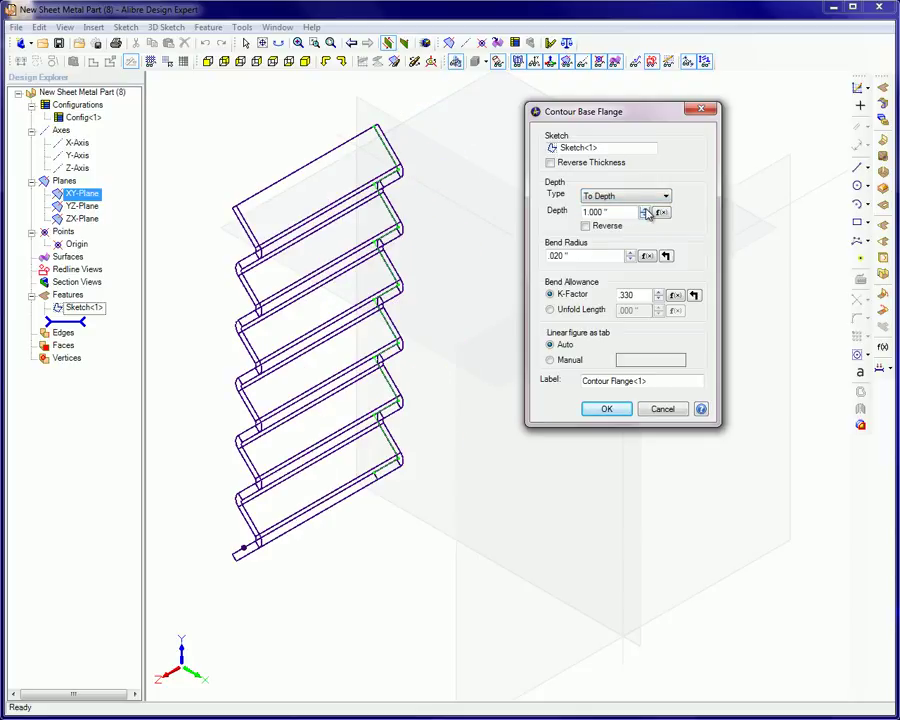
left_click(586, 226)
left_click(587, 227)
left_click(645, 217)
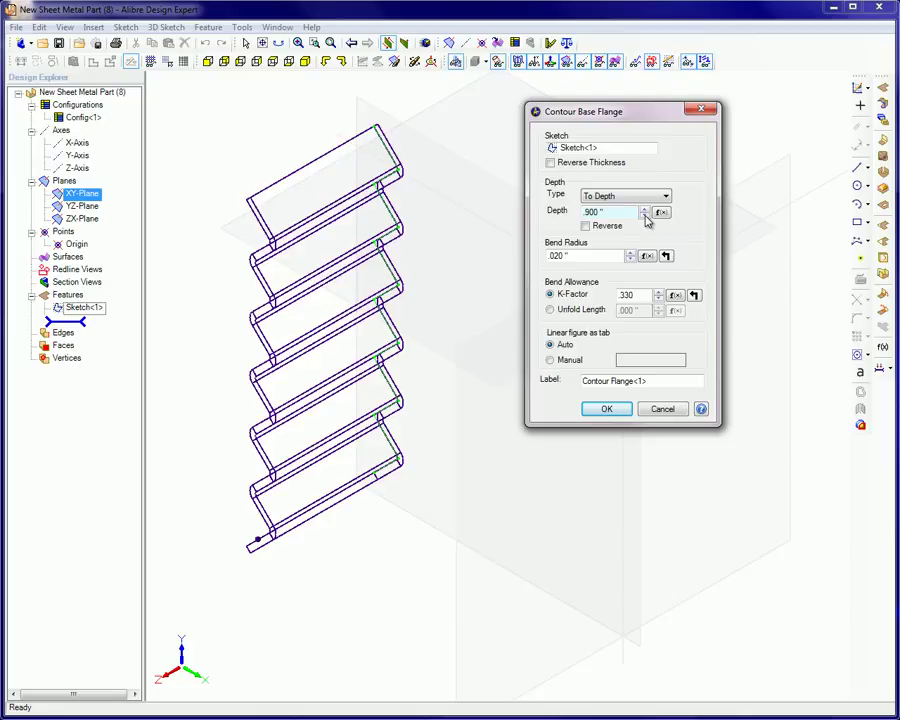
left_click(645, 217)
left_click(645, 217)
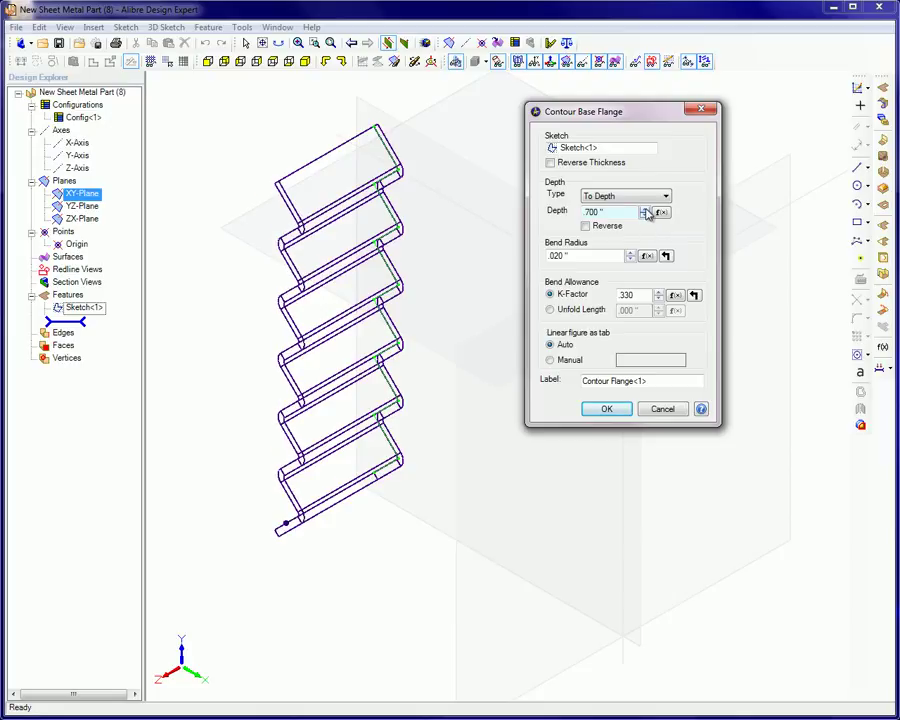
left_click(644, 210)
left_click(644, 210)
left_click(644, 210)
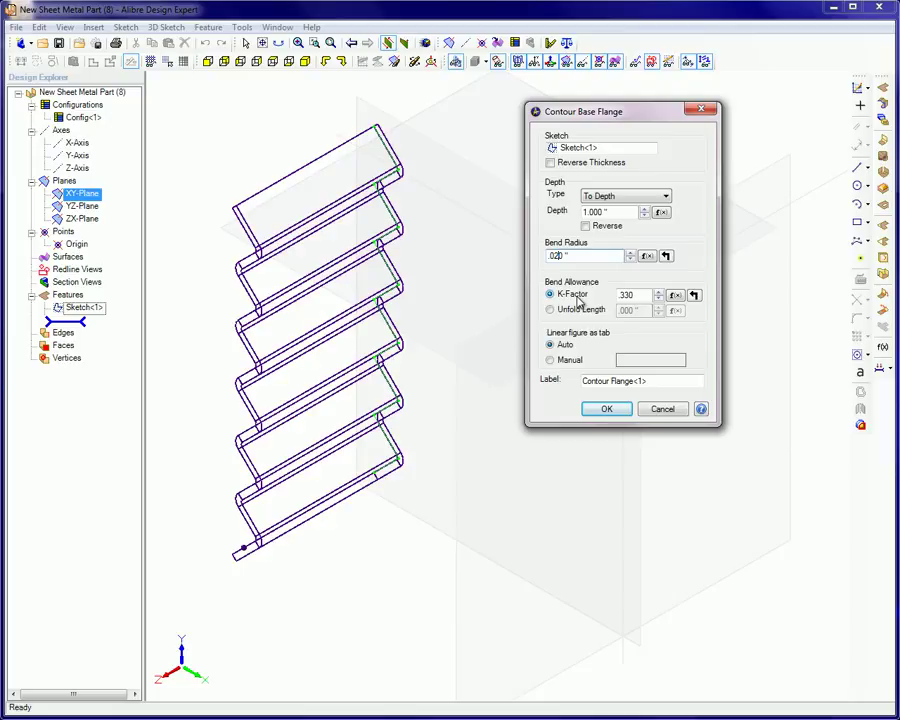
Lower the K-Factor to .230, toggle the tab choice Manual then back to Auto, and select the Label field.
left_click(659, 304)
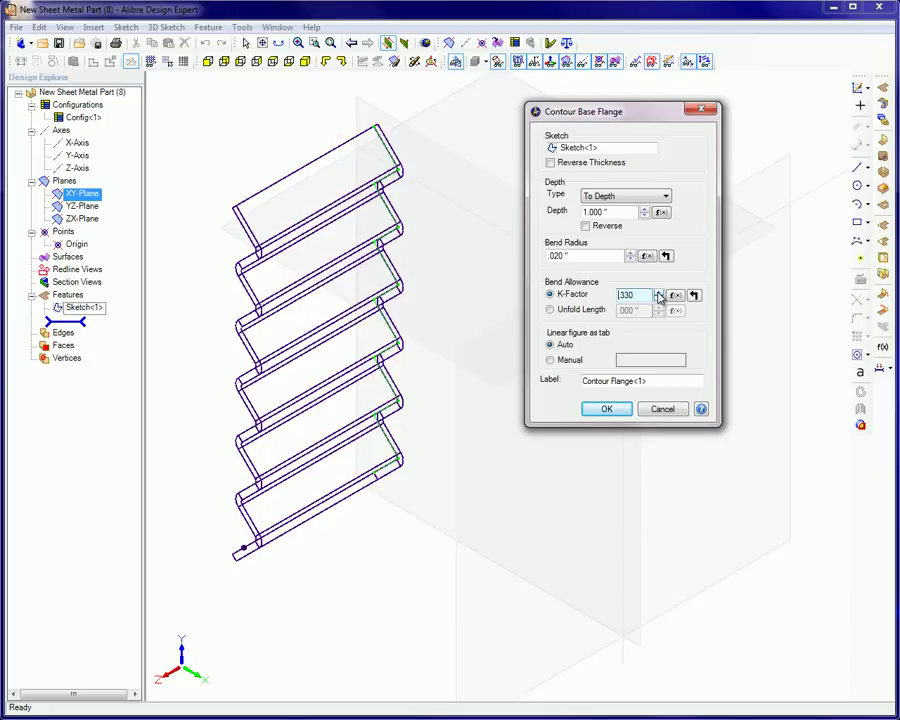
left_click(550, 360)
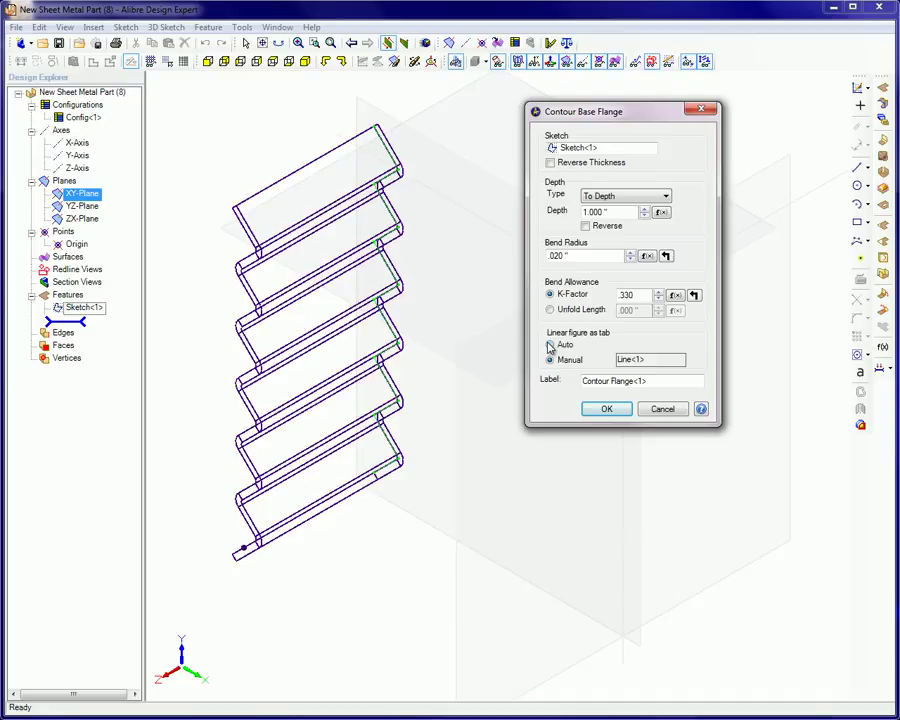
left_click(549, 345)
left_click(650, 381)
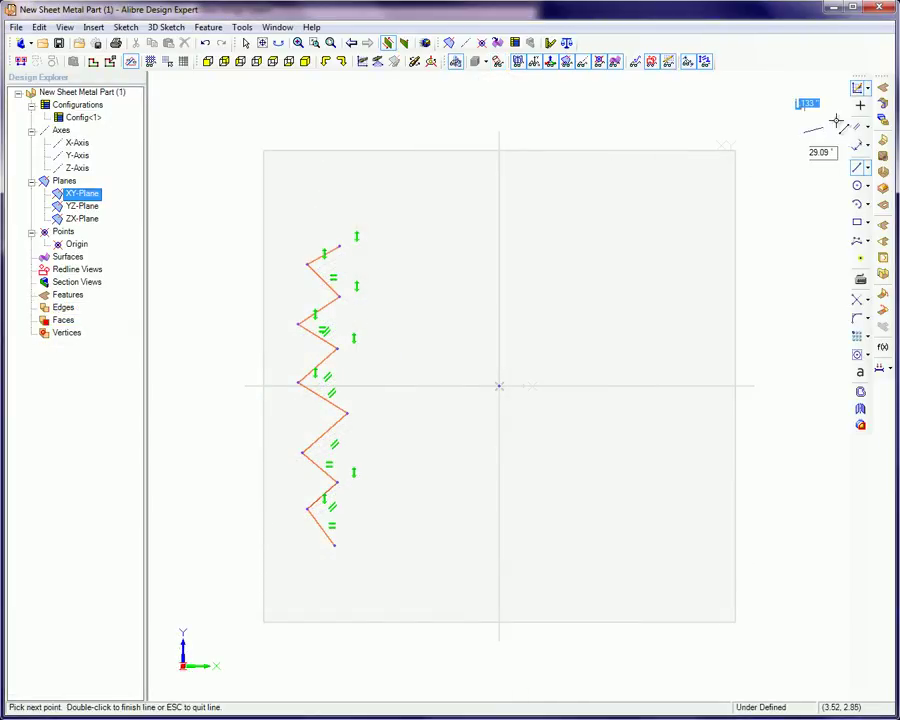
Start a Contour Base Flange and ignore the open-sketch warning, suppressing it for the future.
left_click(881, 104)
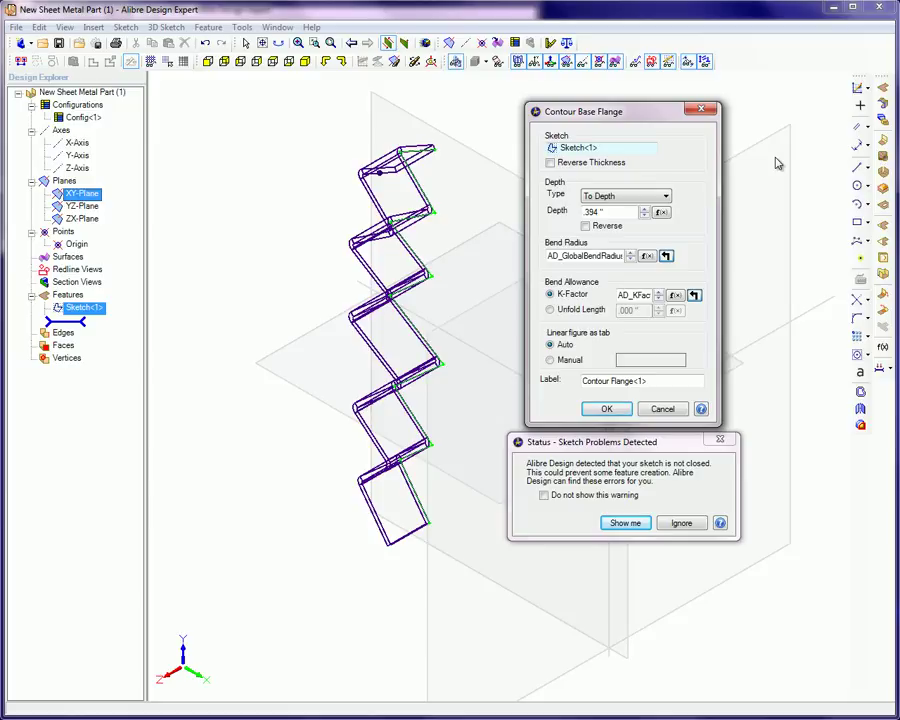
left_click(546, 499)
left_click(683, 523)
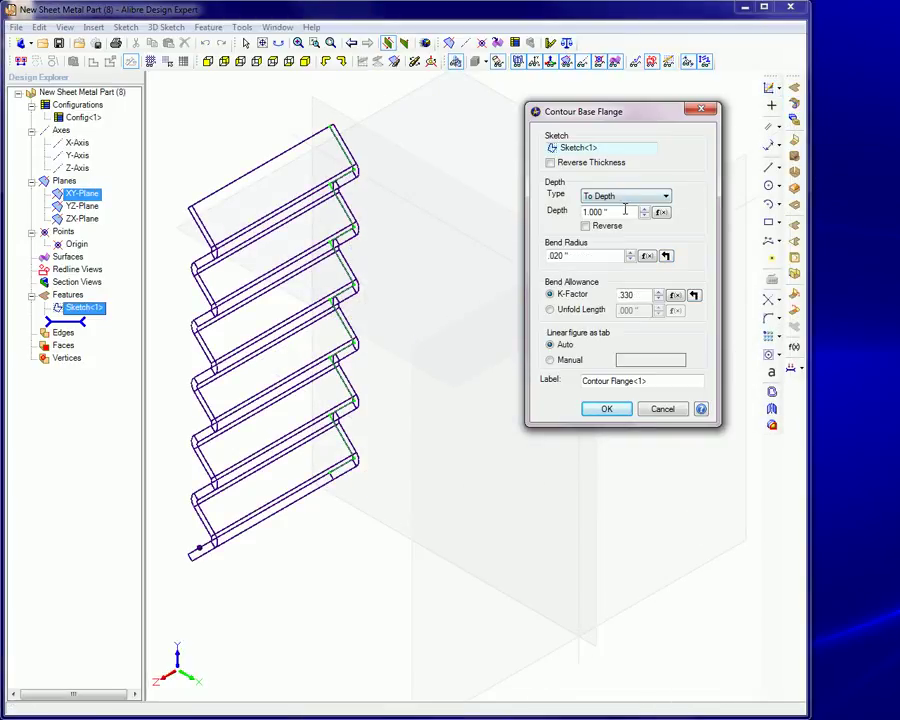
Change the contour flange preview depth from 1.000 in to .25 in.
left_click(586, 212)
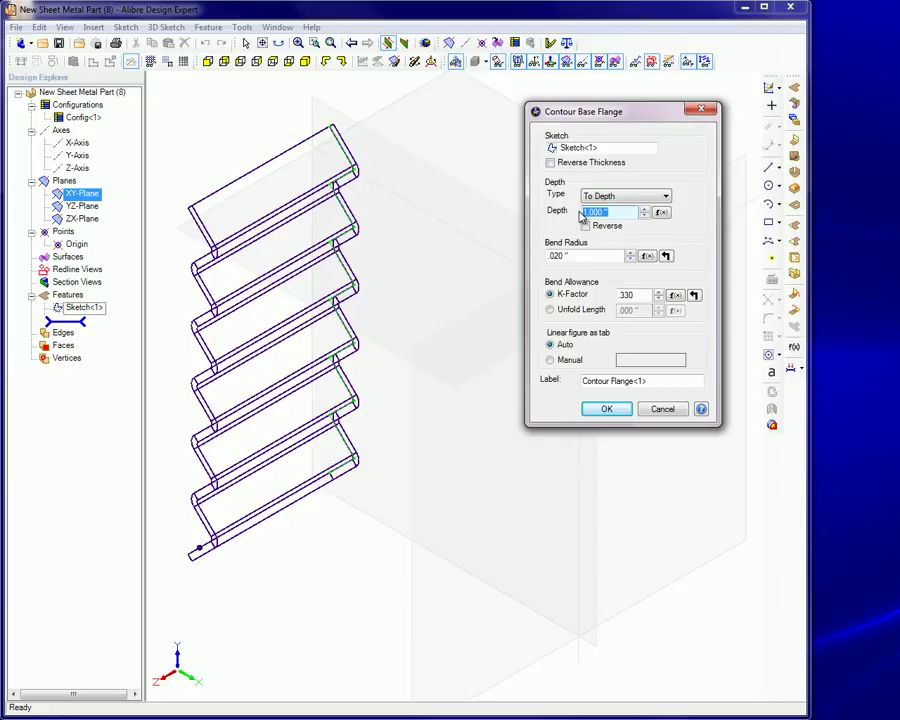
type(".25")
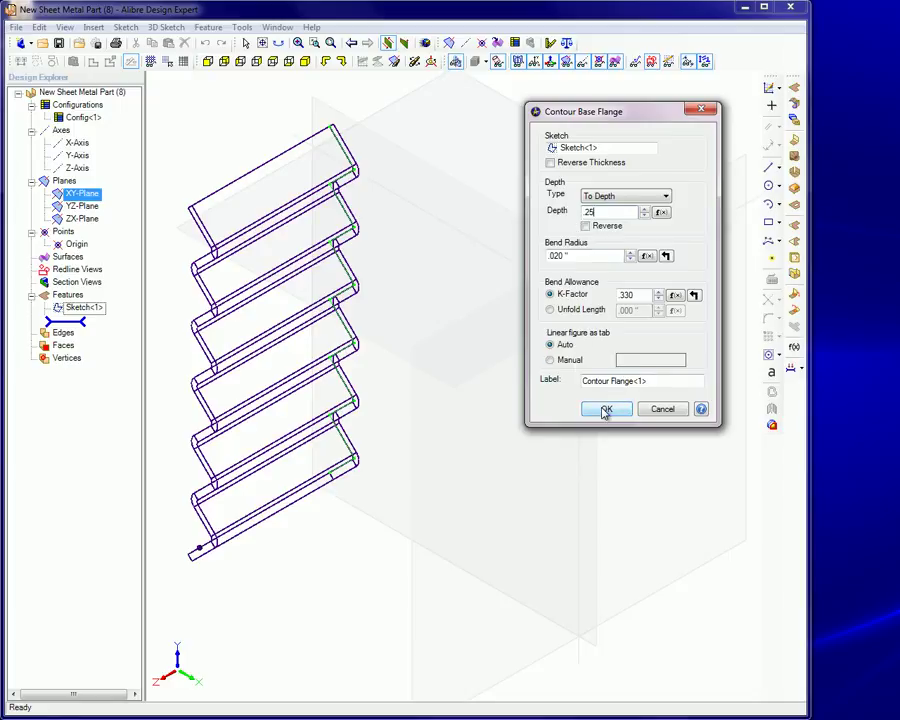
left_click(605, 411)
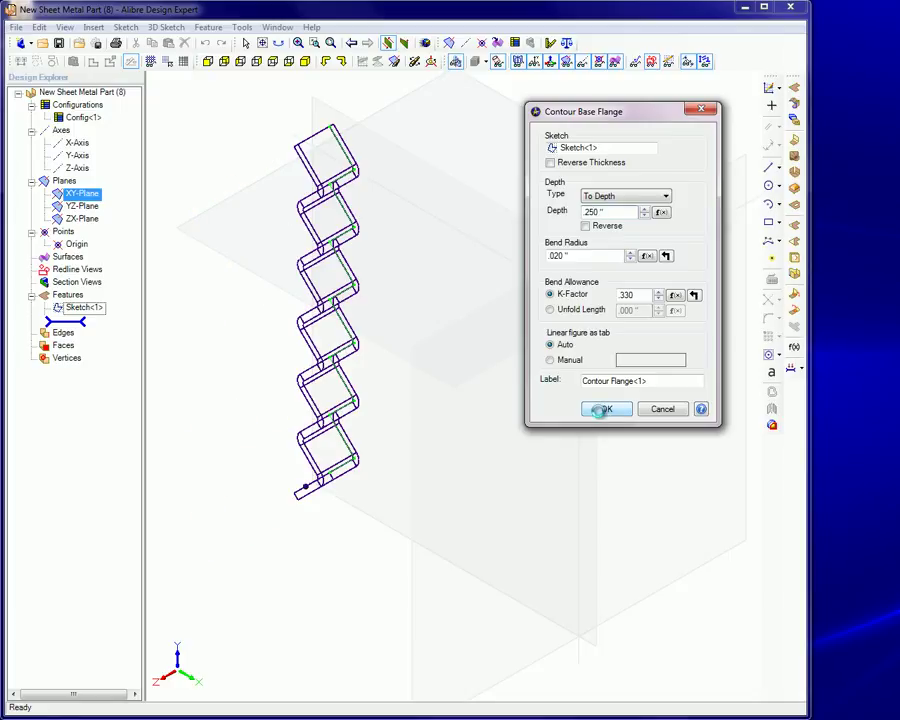
Confirm Contour Flange<1> and explode it into Tab<1-1> and Flange<1-2> through Flange<1-12>.
left_click(603, 409)
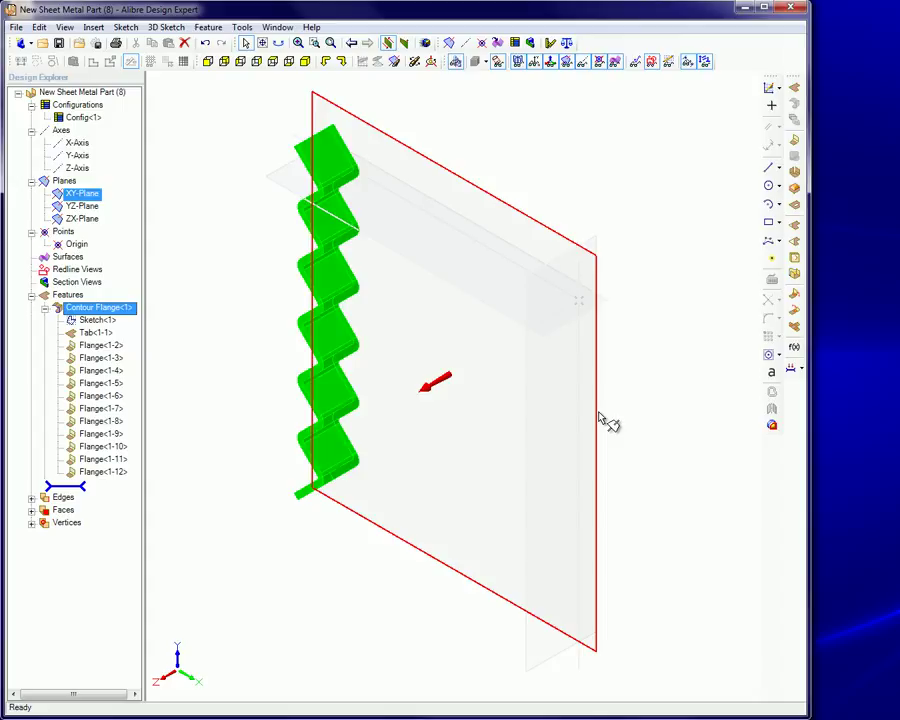
left_click(603, 420)
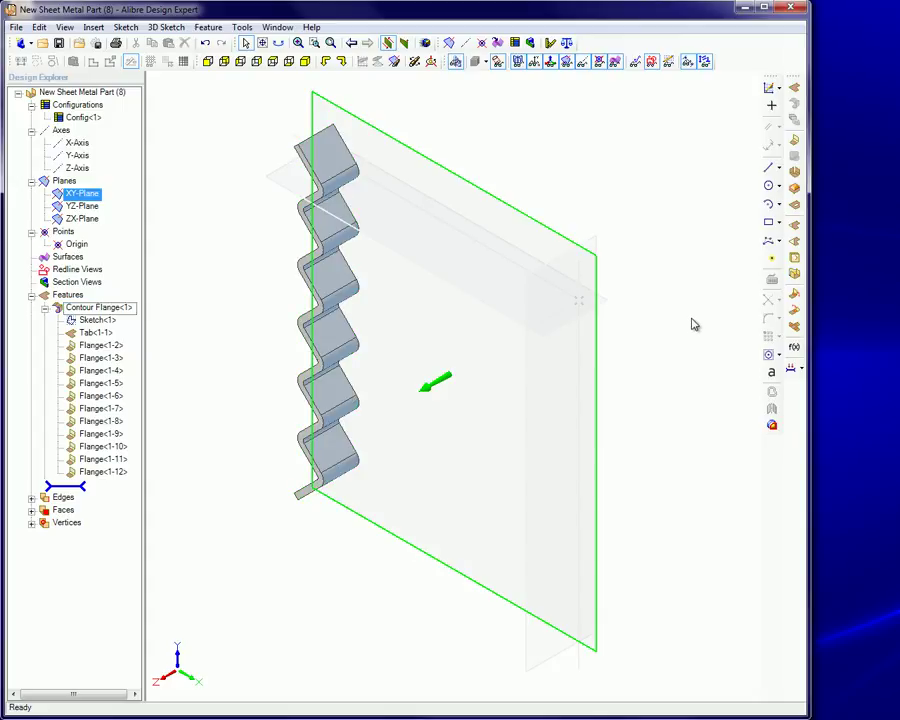
left_click(692, 324)
key("super+Up")
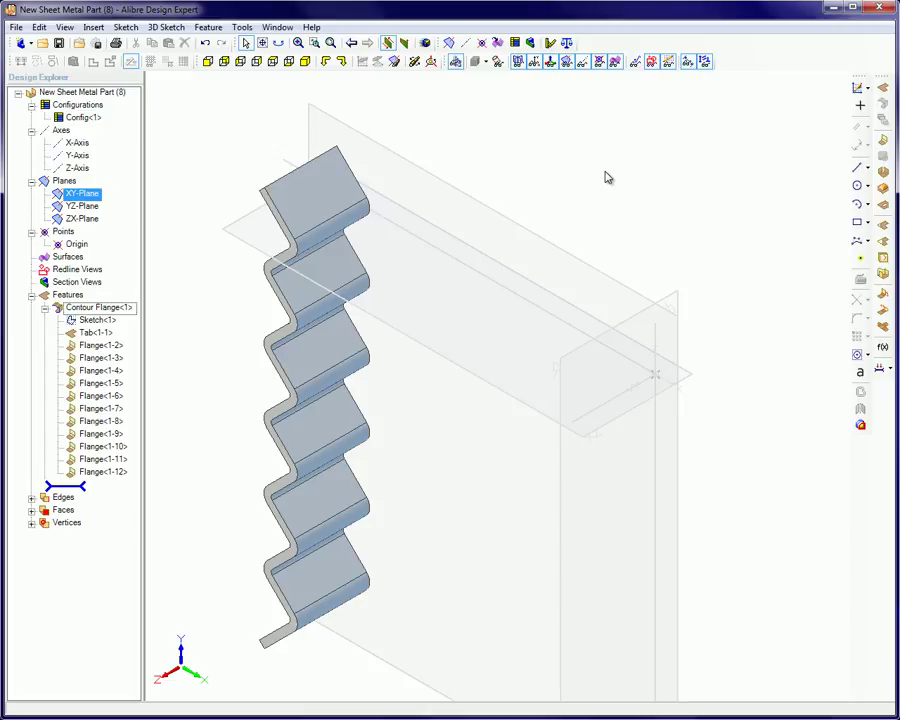
right_click(87, 313)
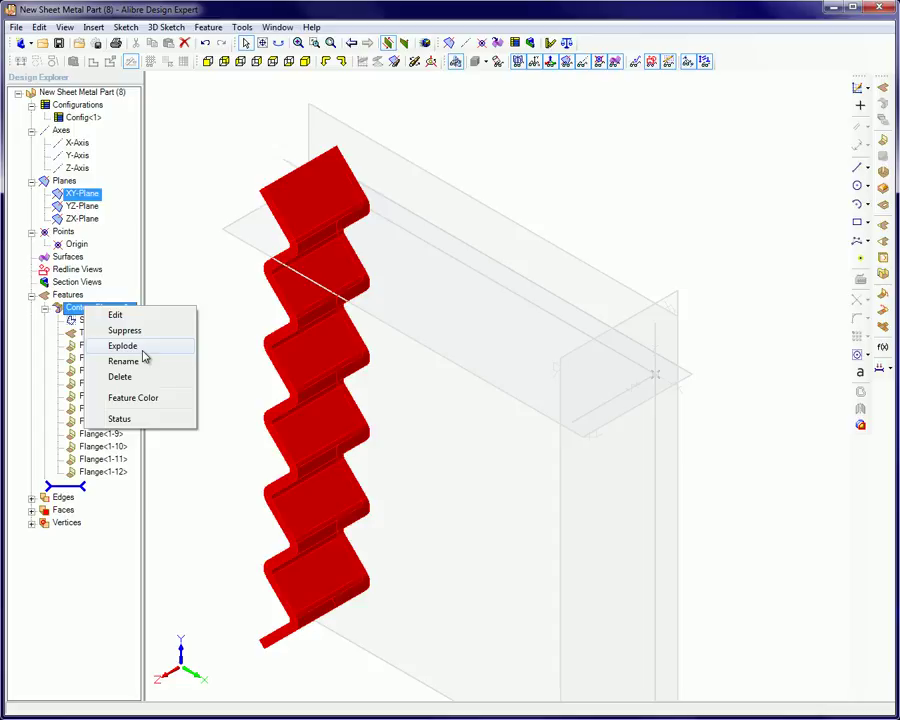
left_click(143, 348)
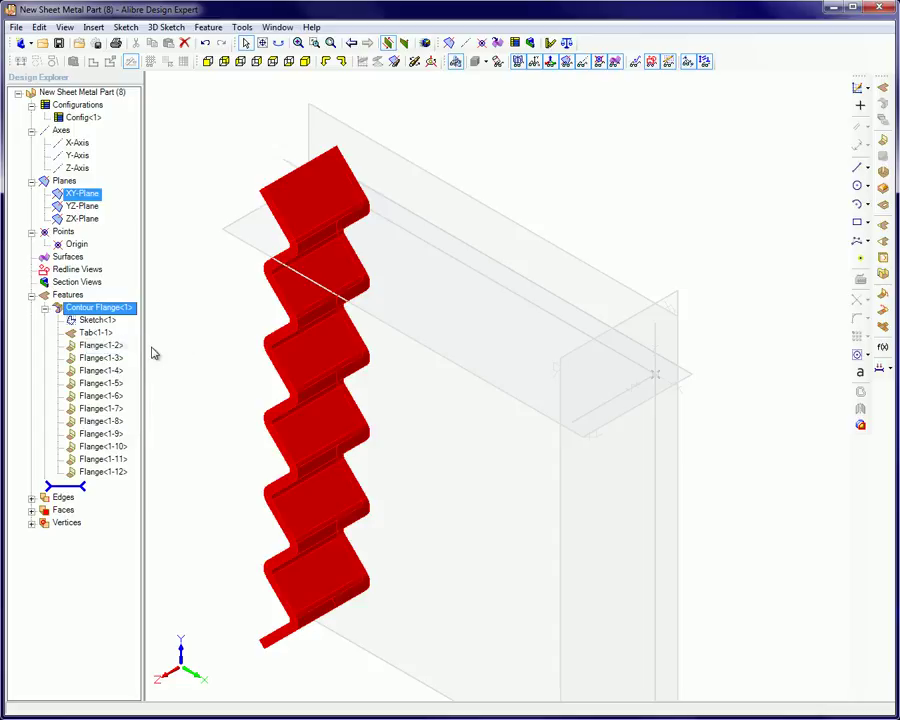